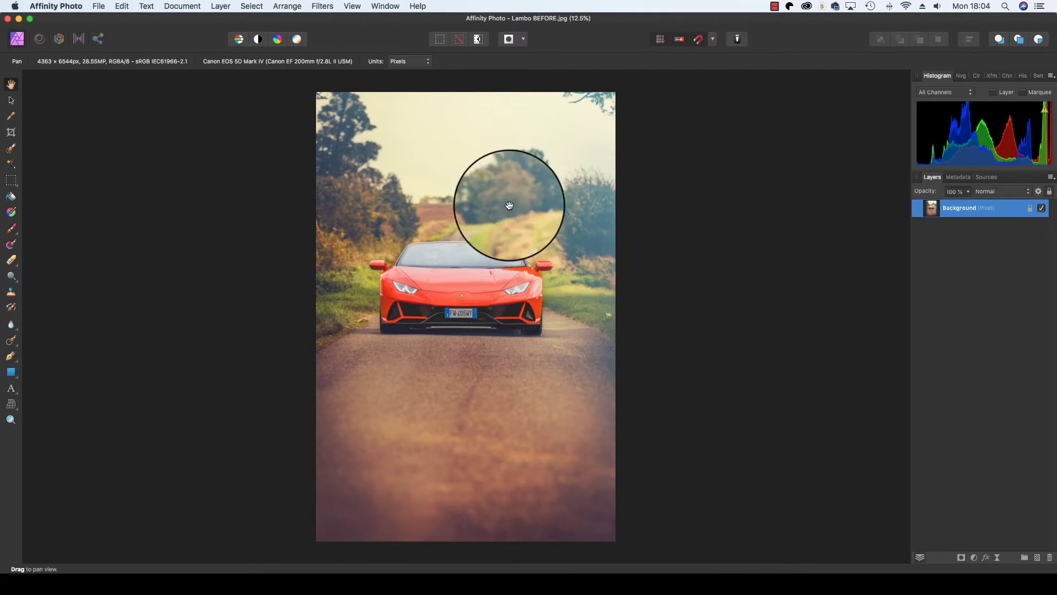
Duplicate the Background layer so a copy sits above the original
{"action": "left_click", "coordinate": [223, 7]}
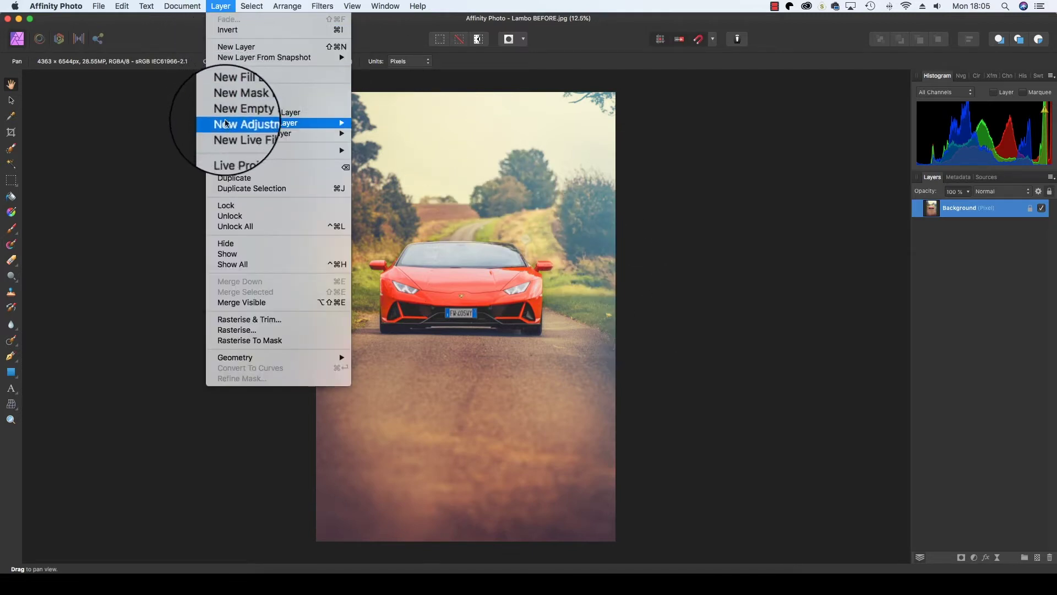
{"action": "left_click", "coordinate": [232, 187]}
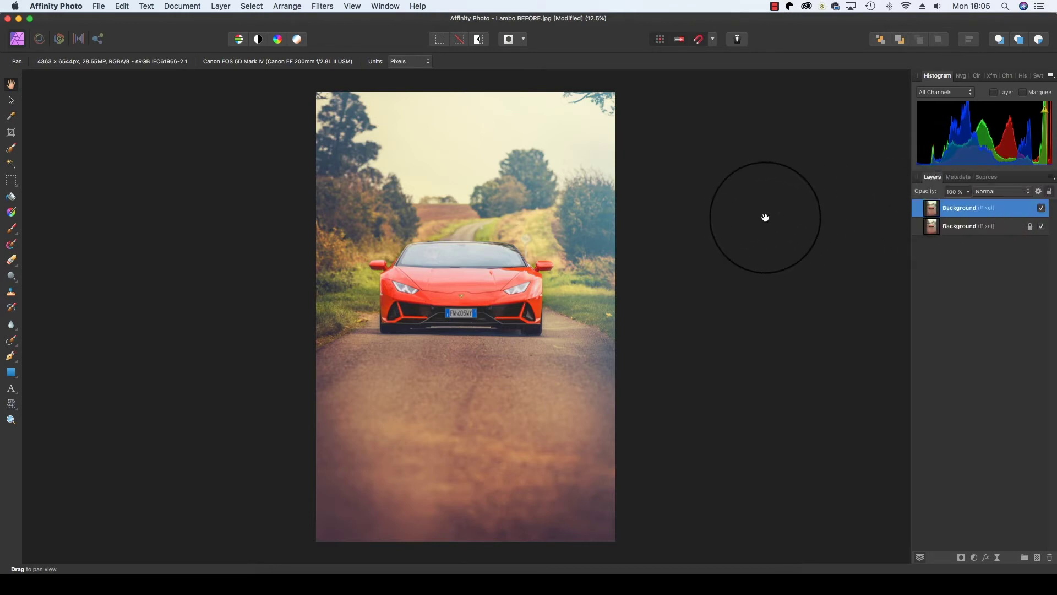
Apply a Zoom Blur to the duplicate layer, centred on the car's bonnet, radius 30.5 px
{"action": "left_click", "coordinate": [322, 7]}
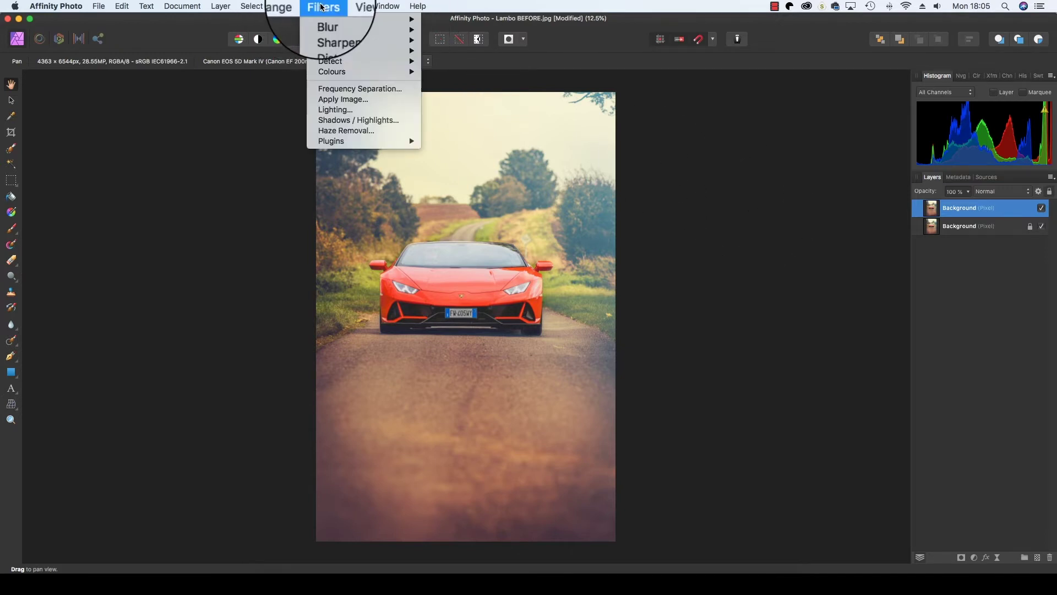
{"action": "mouse_move", "coordinate": [325, 20]}
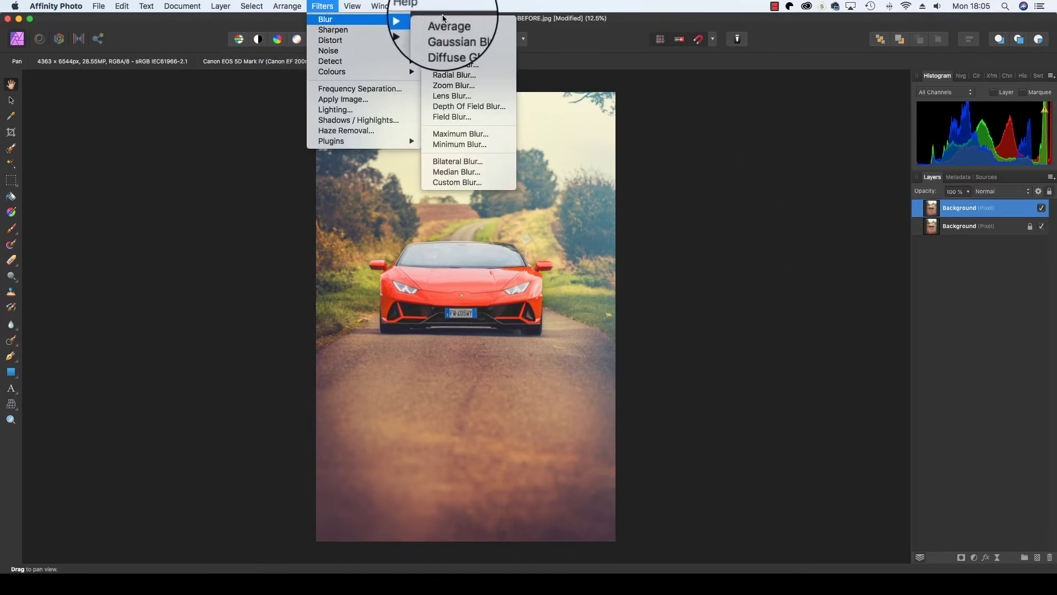
{"action": "left_click", "coordinate": [479, 89]}
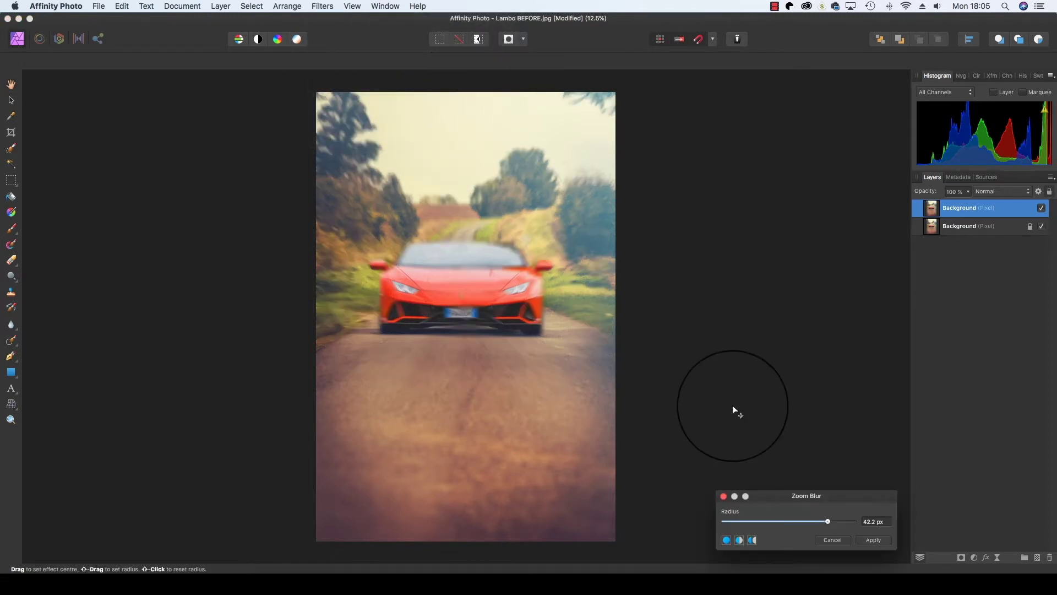
{"action": "left_click_drag", "start_coordinate": [732, 405], "coordinate": [461, 291]}
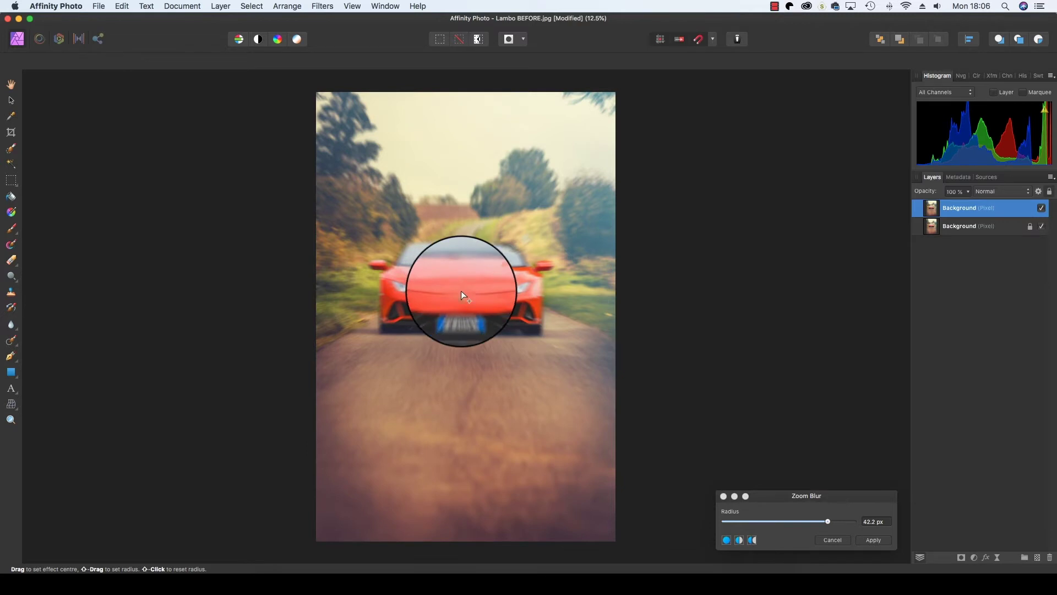
{"action": "left_click_drag", "start_coordinate": [461, 290], "coordinate": [460, 283]}
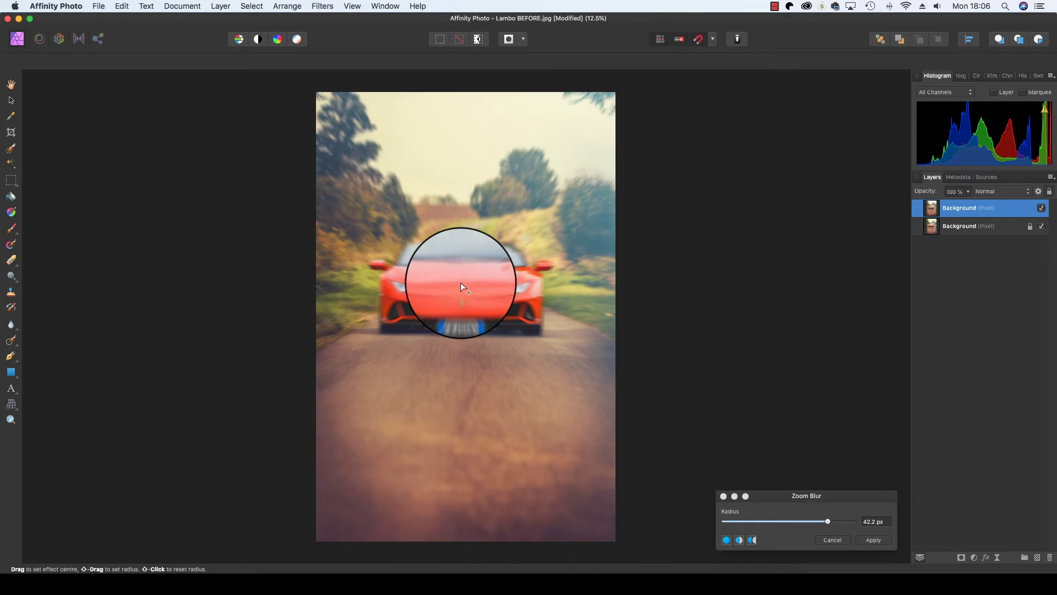
{"action": "left_click_drag", "start_coordinate": [461, 282], "coordinate": [460, 282]}
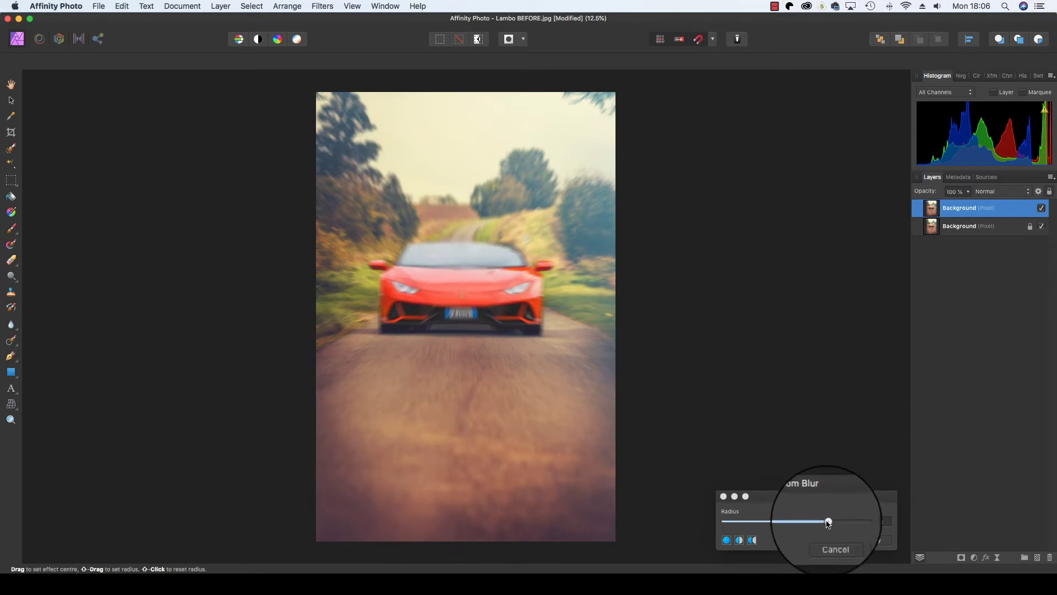
{"action": "mouse_move", "coordinate": [827, 521]}
{"action": "left_mouse_down"}
{"action": "mouse_move", "coordinate": [722, 522]}
{"action": "mouse_move", "coordinate": [811, 522]}
{"action": "left_mouse_up"}
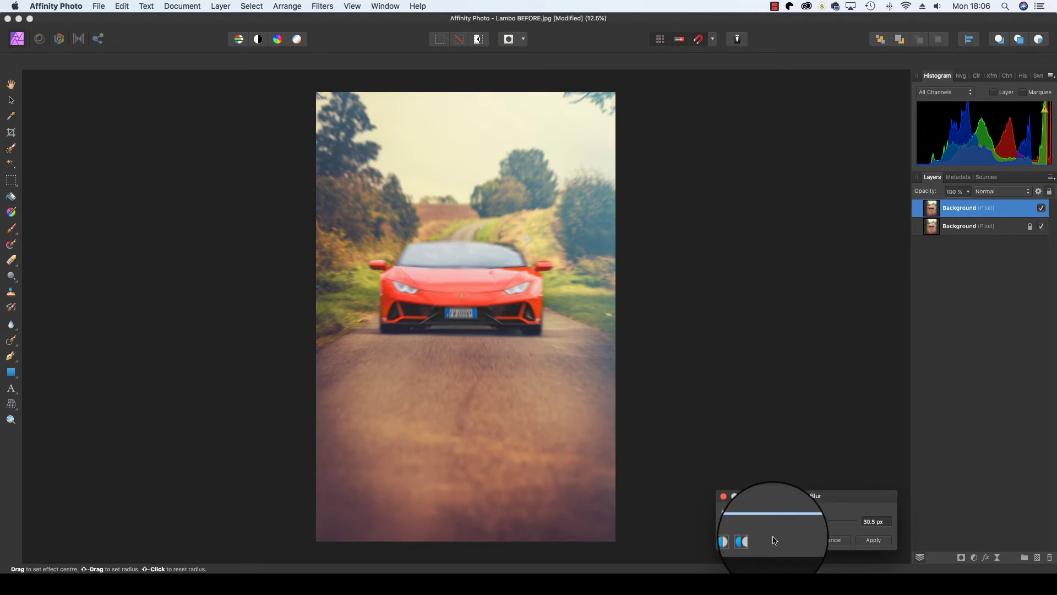
Compare the blur in split views, then apply it at a stronger 37.7 px radius
{"action": "left_click", "coordinate": [740, 541]}
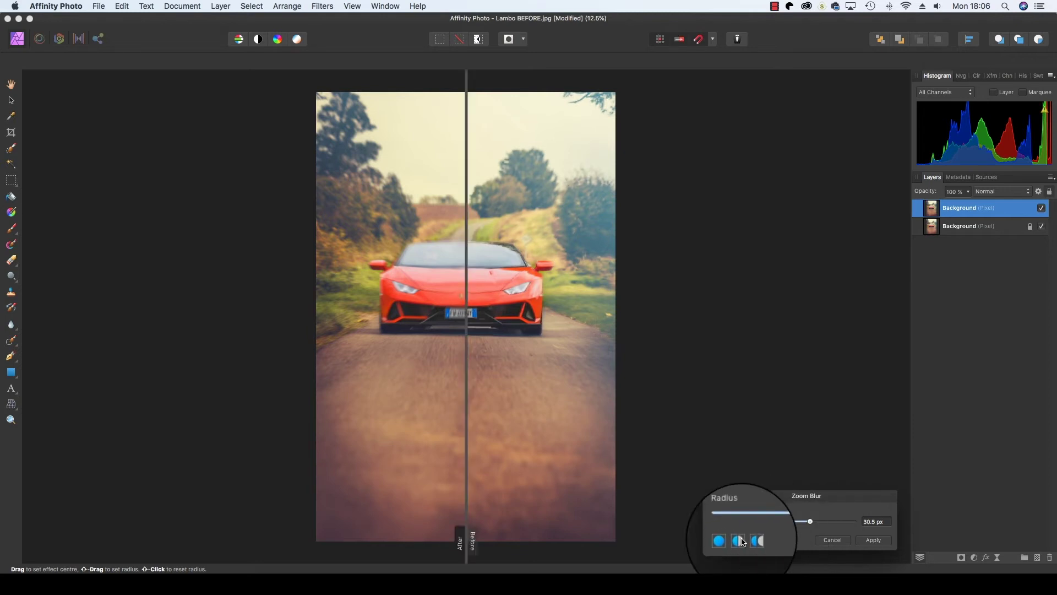
{"action": "left_click", "coordinate": [754, 541]}
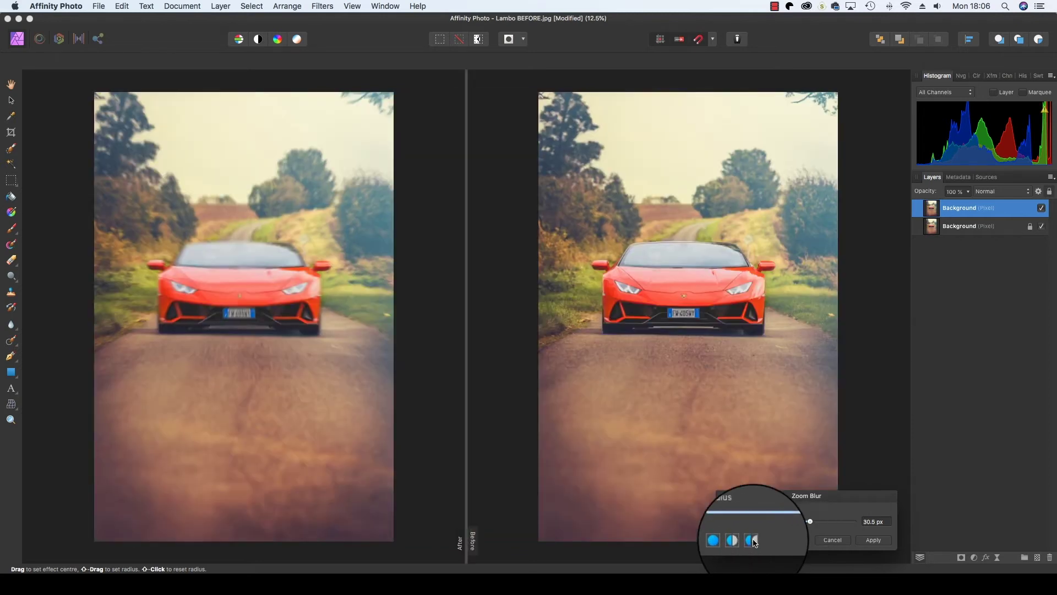
{"action": "left_click_drag", "start_coordinate": [810, 521], "coordinate": [766, 538]}
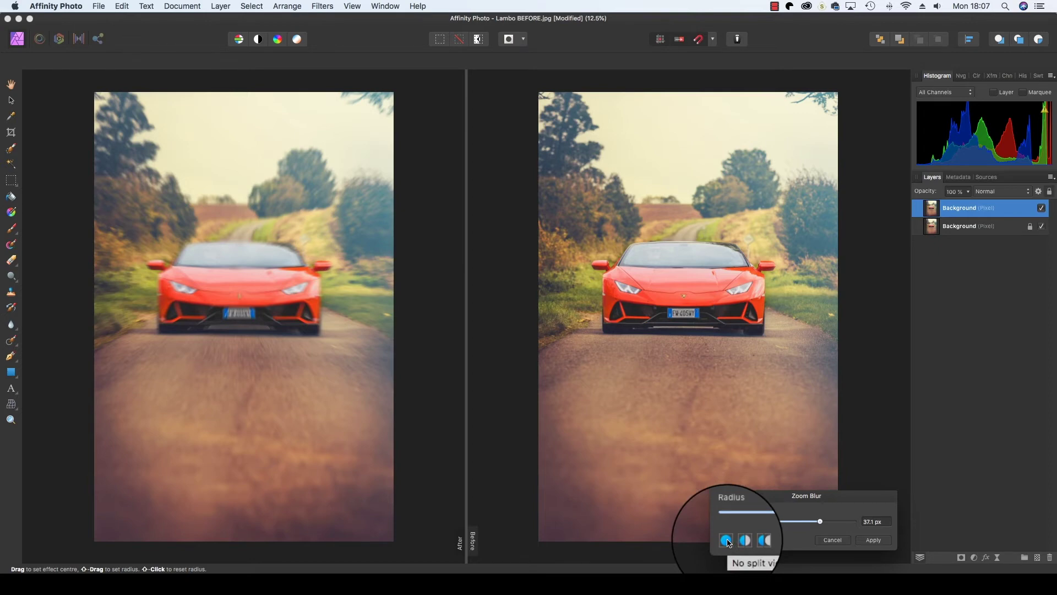
{"action": "left_click", "coordinate": [726, 540]}
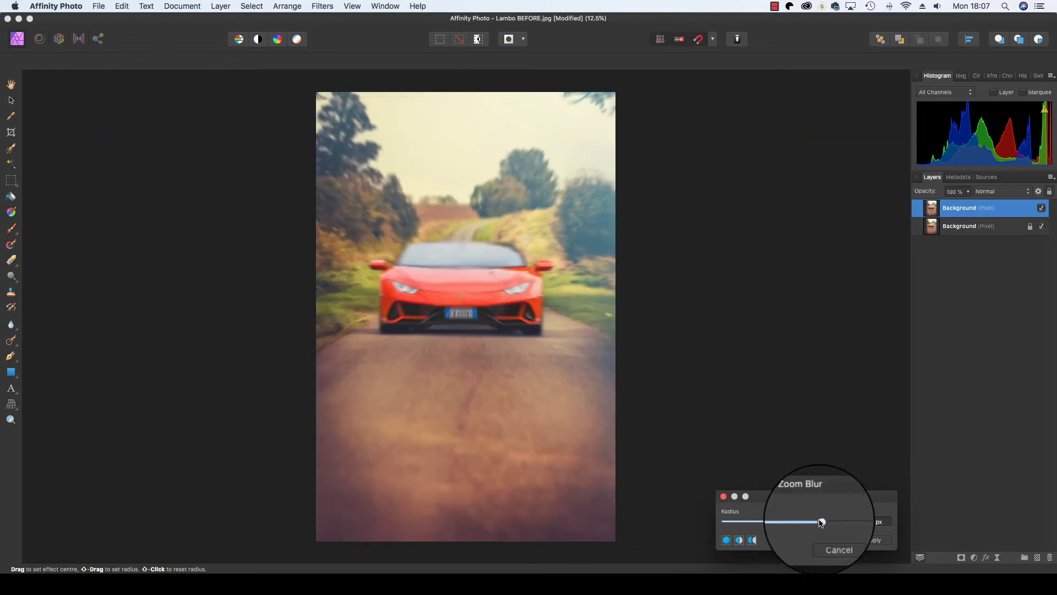
{"action": "left_click", "coordinate": [873, 540]}
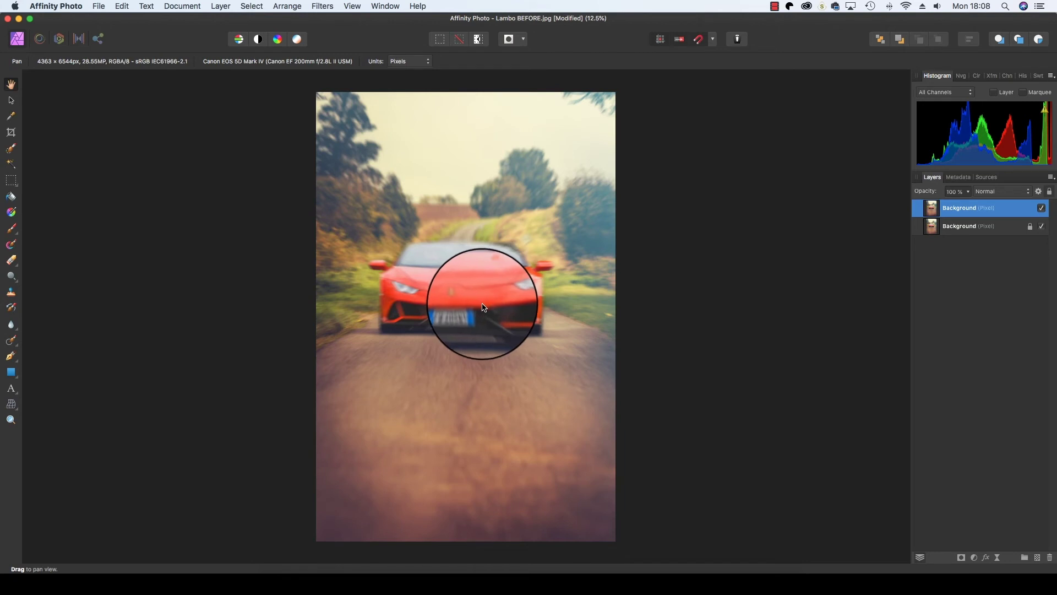
Add a white mask to the blurred top layer and select it for painting
{"action": "left_click", "coordinate": [961, 557]}
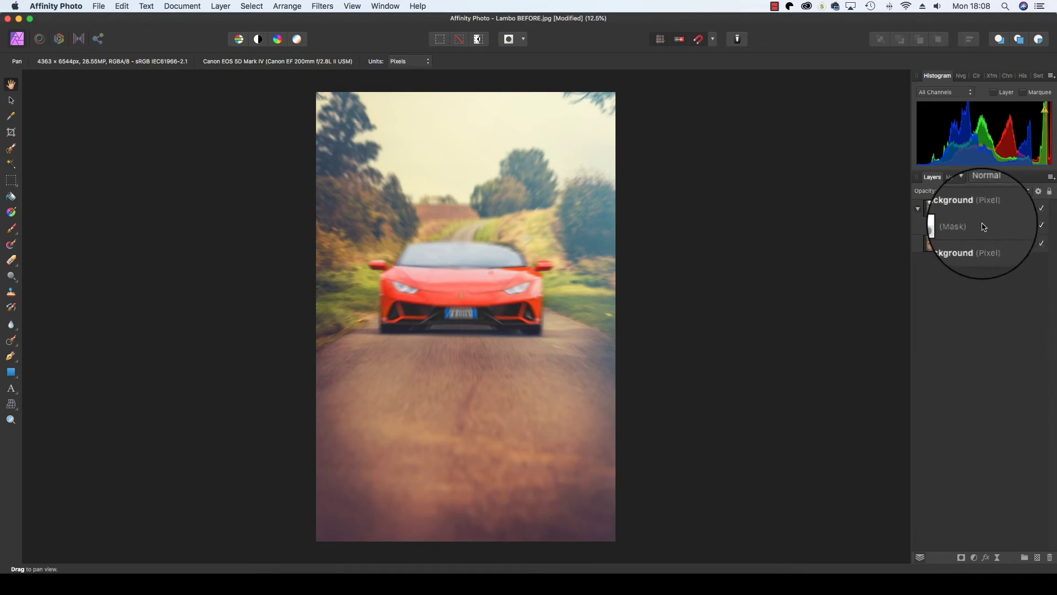
{"action": "left_click", "coordinate": [963, 209]}
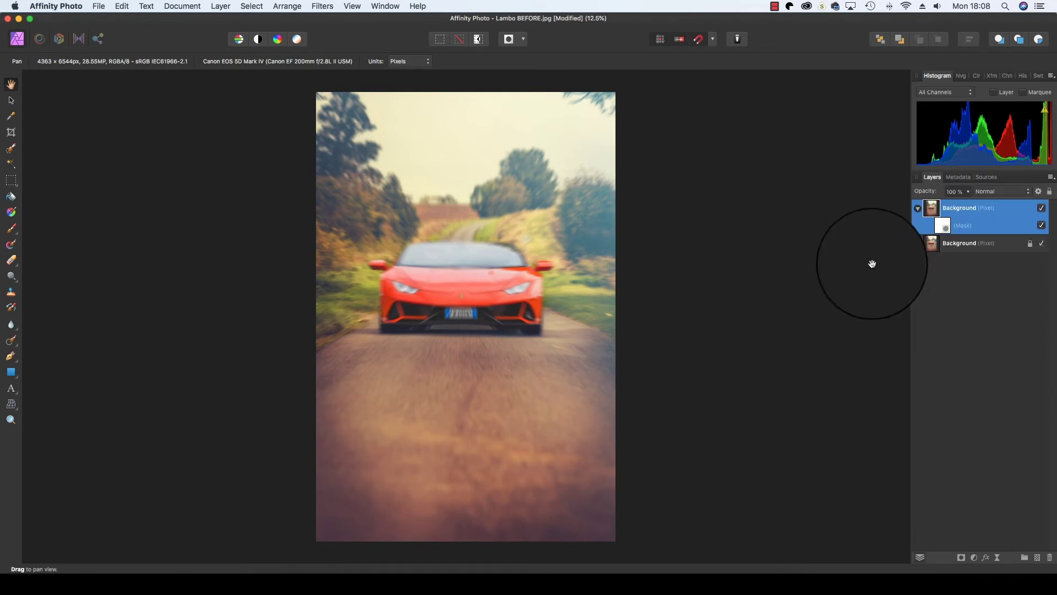
{"action": "left_click", "coordinate": [11, 233]}
Paint black on the mask to sharpen the car, refining the mirror and left edge
{"action": "key", "text": "bracketright"}
{"action": "key", "text": "bracketright"}
{"action": "key", "text": "bracketright"}
{"action": "key", "text": "bracketright"}
{"action": "key", "text": "bracketright"}
{"action": "key", "text": "bracketright"}
{"action": "mouse_move", "coordinate": [422, 287]}
{"action": "left_mouse_down"}
{"action": "mouse_move", "coordinate": [456, 290]}
{"action": "mouse_move", "coordinate": [414, 296]}
{"action": "mouse_move", "coordinate": [472, 298]}
{"action": "mouse_move", "coordinate": [438, 307]}
{"action": "mouse_move", "coordinate": [502, 297]}
{"action": "mouse_move", "coordinate": [458, 299]}
{"action": "mouse_move", "coordinate": [485, 314]}
{"action": "mouse_move", "coordinate": [532, 312]}
{"action": "mouse_move", "coordinate": [520, 320]}
{"action": "mouse_move", "coordinate": [531, 274]}
{"action": "mouse_move", "coordinate": [493, 250]}
{"action": "mouse_move", "coordinate": [431, 251]}
{"action": "mouse_move", "coordinate": [413, 258]}
{"action": "mouse_move", "coordinate": [405, 281]}
{"action": "mouse_move", "coordinate": [394, 271]}
{"action": "mouse_move", "coordinate": [392, 317]}
{"action": "left_mouse_up"}
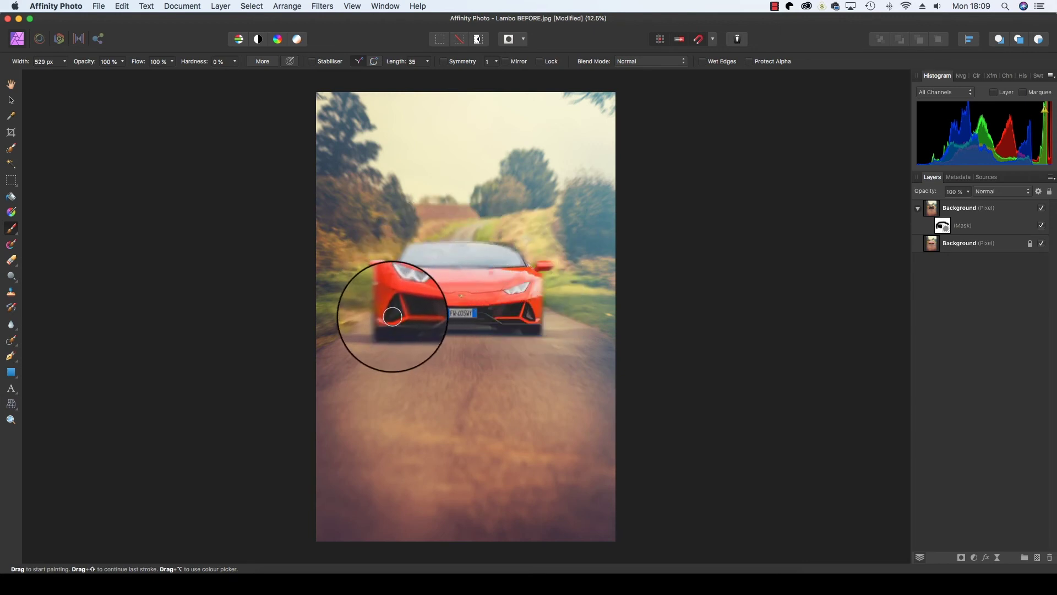
{"action": "key", "text": "super+plus"}
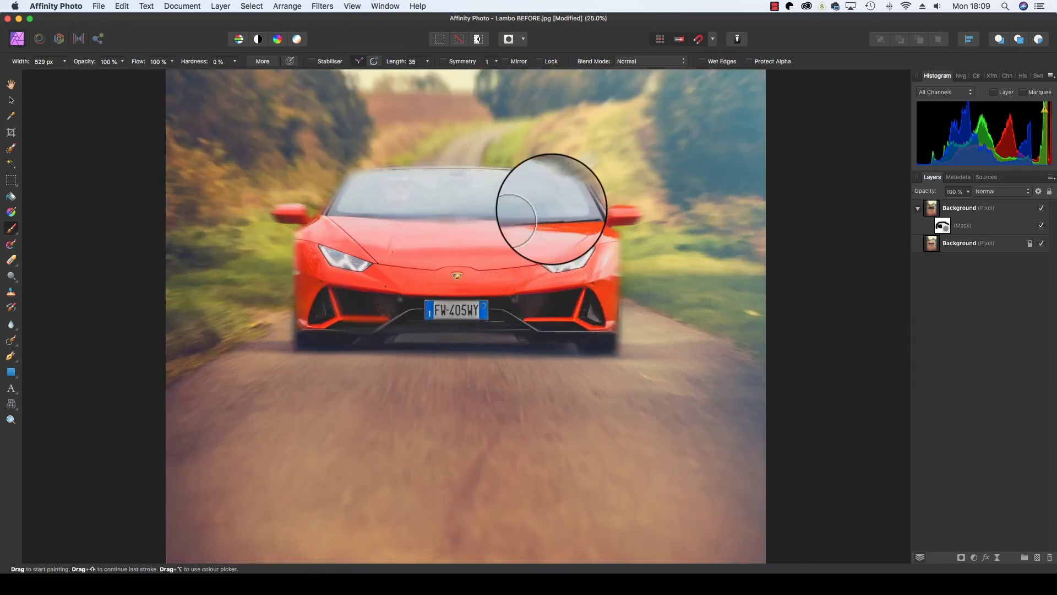
{"action": "key", "text": "bracketleft"}
{"action": "mouse_move", "coordinate": [633, 198]}
{"action": "left_mouse_down"}
{"action": "mouse_move", "coordinate": [632, 210]}
{"action": "mouse_move", "coordinate": [569, 190]}
{"action": "mouse_move", "coordinate": [390, 170]}
{"action": "mouse_move", "coordinate": [412, 174]}
{"action": "mouse_move", "coordinate": [347, 180]}
{"action": "mouse_move", "coordinate": [315, 216]}
{"action": "mouse_move", "coordinate": [293, 209]}
{"action": "mouse_move", "coordinate": [293, 326]}
{"action": "mouse_move", "coordinate": [497, 309]}
{"action": "mouse_move", "coordinate": [605, 339]}
{"action": "mouse_move", "coordinate": [610, 230]}
{"action": "mouse_move", "coordinate": [615, 299]}
{"action": "mouse_move", "coordinate": [545, 329]}
{"action": "mouse_move", "coordinate": [320, 330]}
{"action": "mouse_move", "coordinate": [309, 261]}
{"action": "mouse_move", "coordinate": [299, 263]}
{"action": "mouse_move", "coordinate": [297, 327]}
{"action": "mouse_move", "coordinate": [327, 217]}
{"action": "mouse_move", "coordinate": [494, 213]}
{"action": "mouse_move", "coordinate": [419, 203]}
{"action": "mouse_move", "coordinate": [500, 218]}
{"action": "mouse_move", "coordinate": [550, 260]}
{"action": "mouse_move", "coordinate": [329, 300]}
{"action": "mouse_move", "coordinate": [253, 300]}
{"action": "mouse_move", "coordinate": [285, 316]}
{"action": "left_mouse_up"}
{"action": "mouse_move", "coordinate": [284, 306]}
{"action": "left_mouse_down"}
{"action": "mouse_move", "coordinate": [280, 331]}
{"action": "mouse_move", "coordinate": [286, 286]}
{"action": "mouse_move", "coordinate": [284, 335]}
{"action": "mouse_move", "coordinate": [276, 280]}
{"action": "left_mouse_up"}
{"action": "key", "text": "super+minus"}
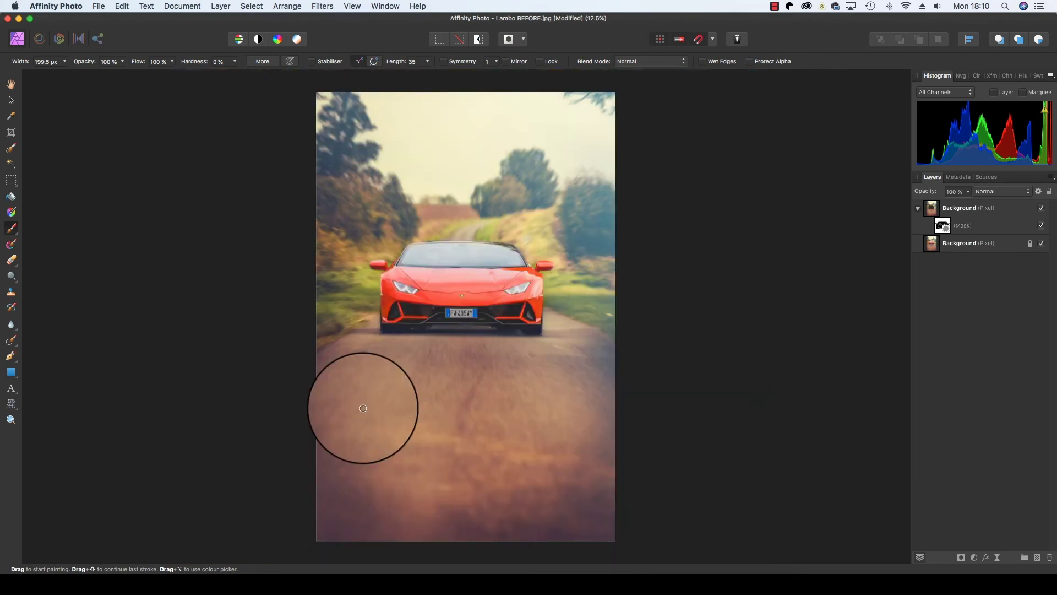
{"action": "left_click", "coordinate": [225, 7]}
Add a Curves adjustment with an S-curve: brighter highlights, darker shadows
{"action": "mouse_move", "coordinate": [275, 123]}
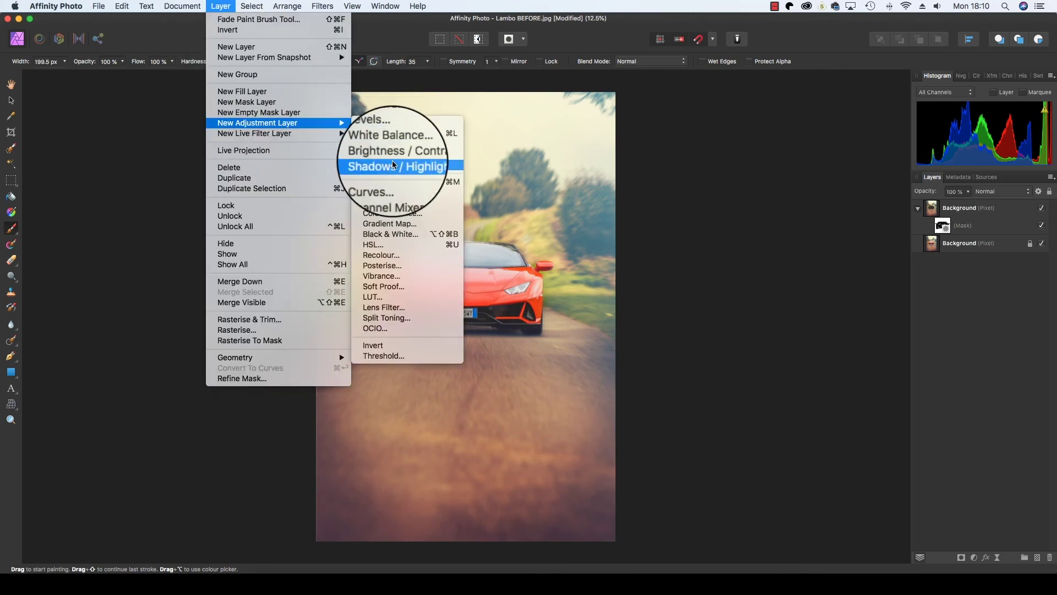
{"action": "key", "text": "Escape"}
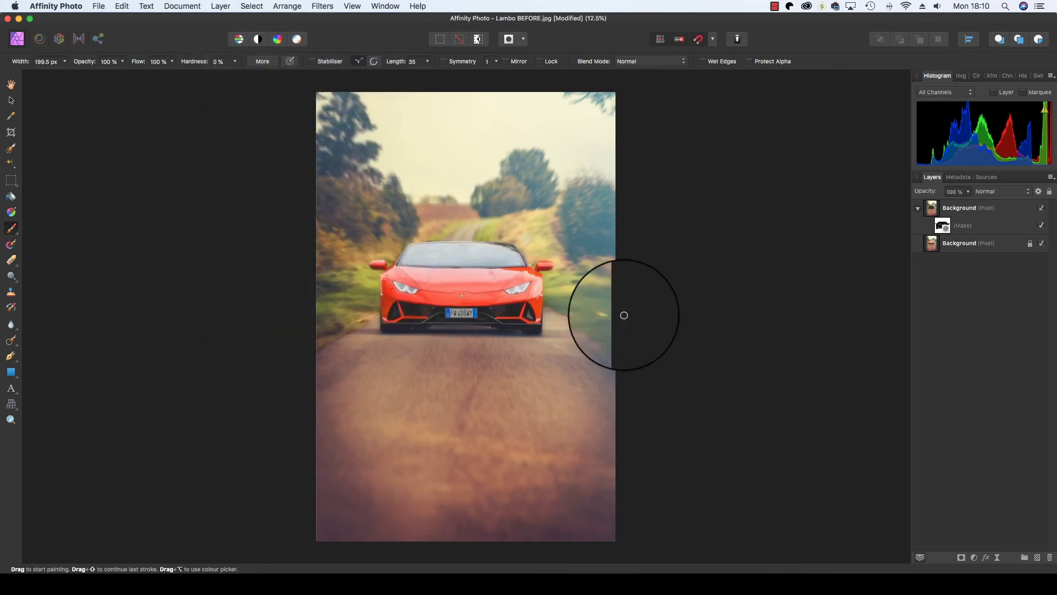
{"action": "left_click_drag", "start_coordinate": [836, 355], "coordinate": [836, 351]}
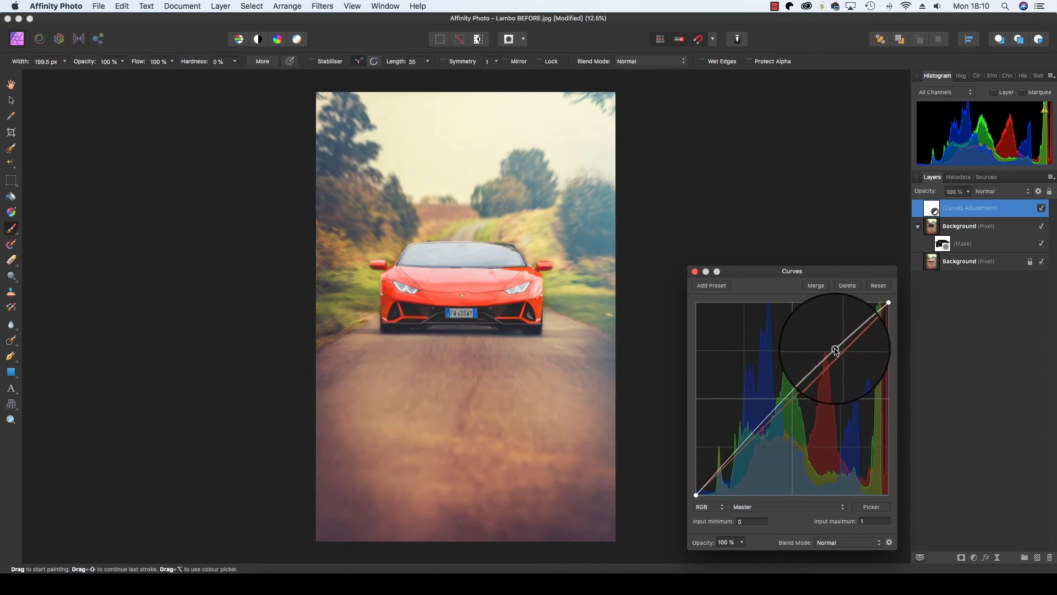
{"action": "left_click_drag", "start_coordinate": [743, 445], "coordinate": [747, 451]}
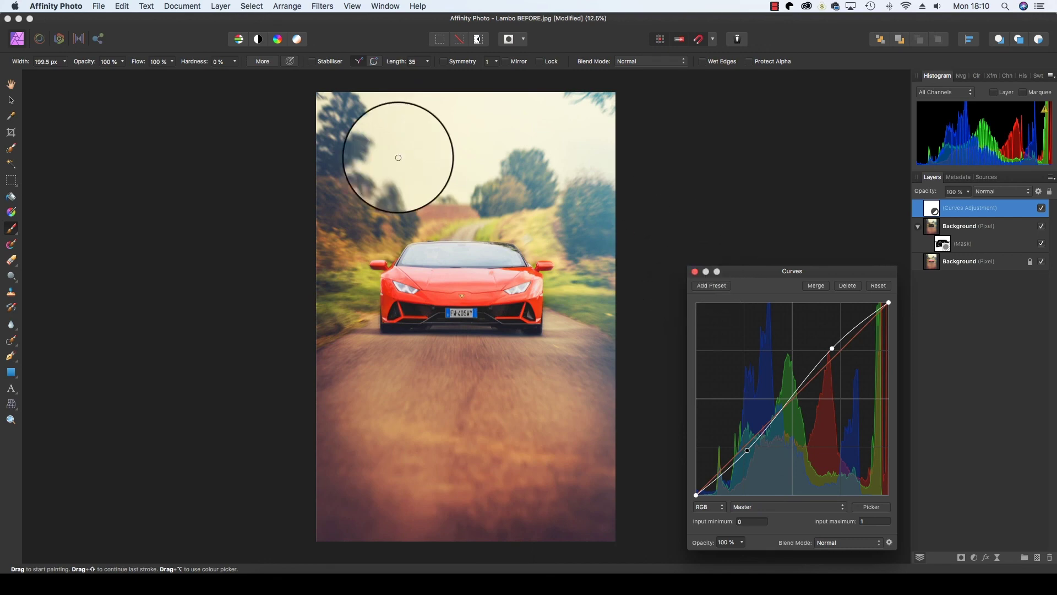
{"action": "left_click", "coordinate": [98, 6]}
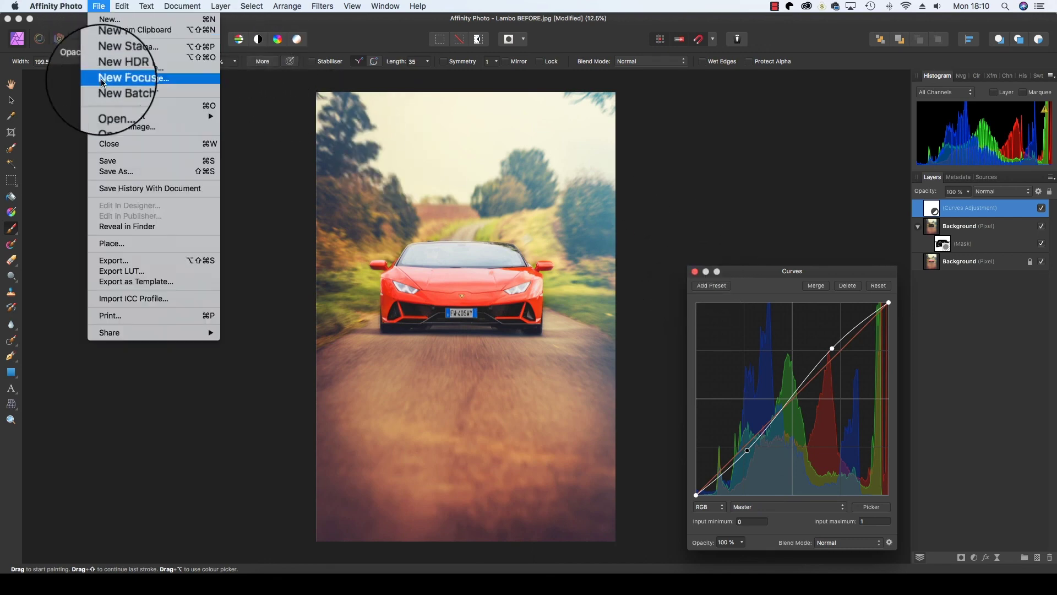
Open export settings with JPEG Best quality, 4363 × 6544 px, quality 100
{"action": "left_click", "coordinate": [108, 260]}
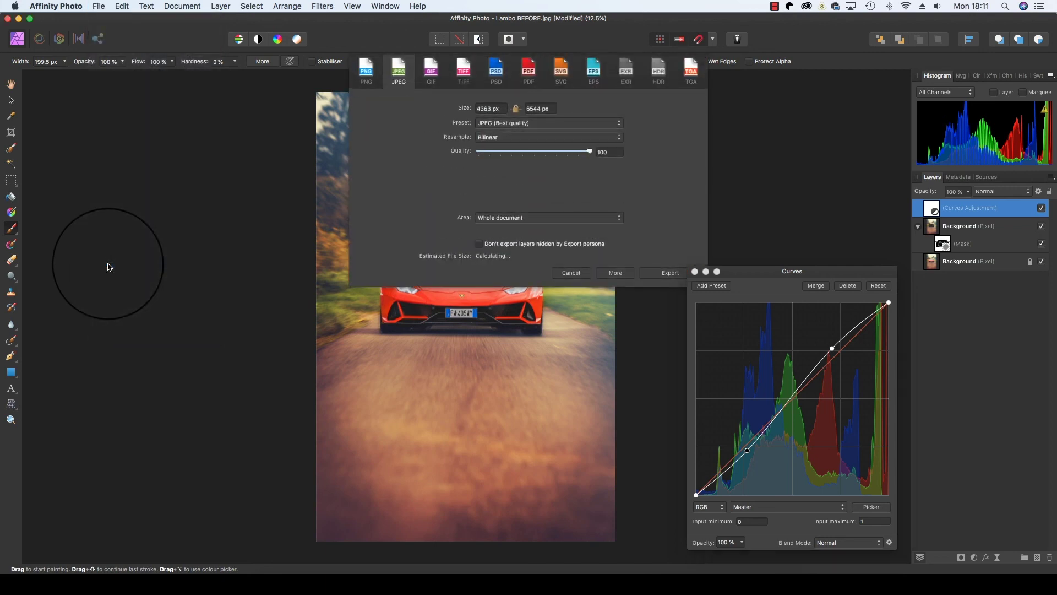